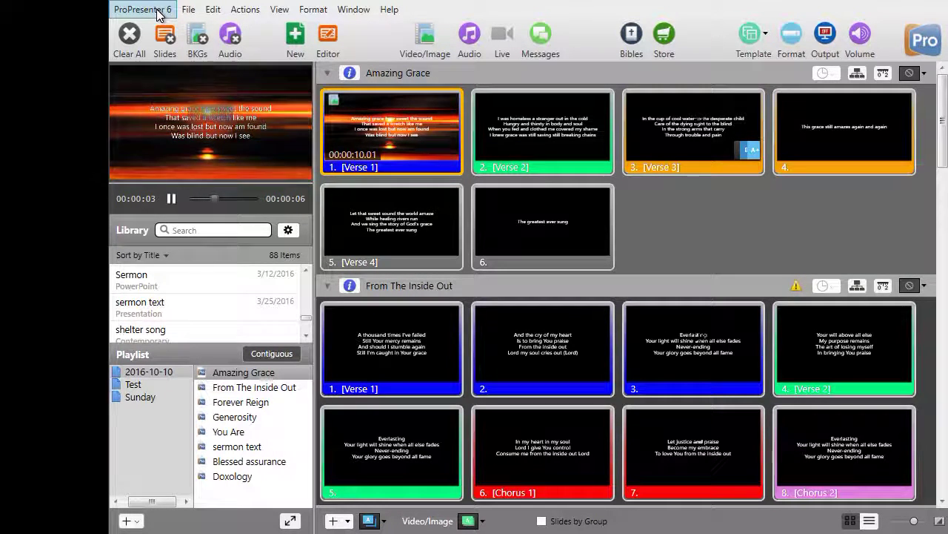
- Turn on the Enable Stage Display option in the display preferences
click(158, 14)
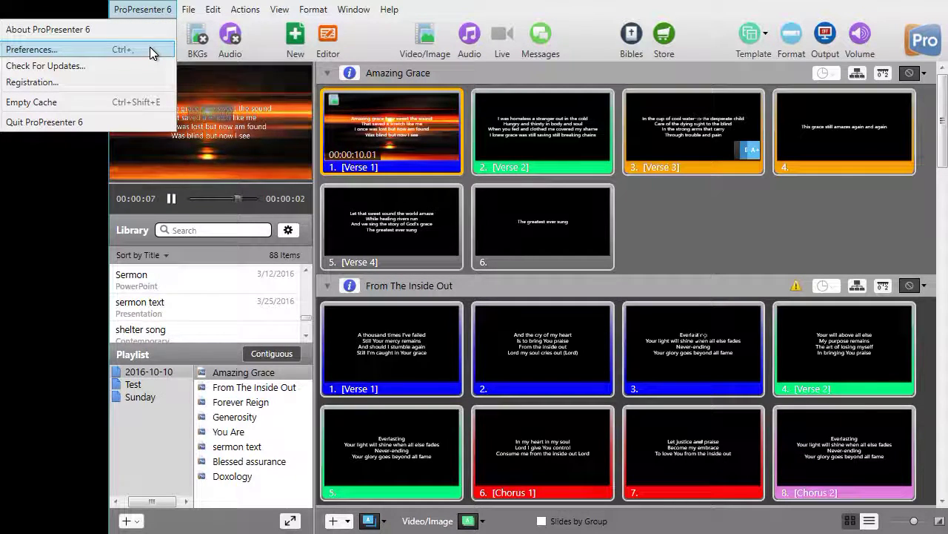
click(150, 49)
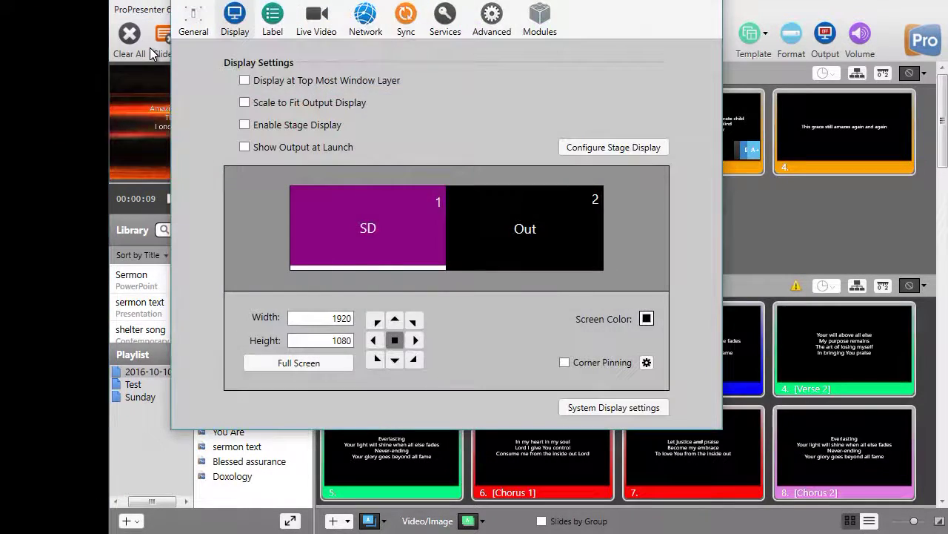
click(192, 18)
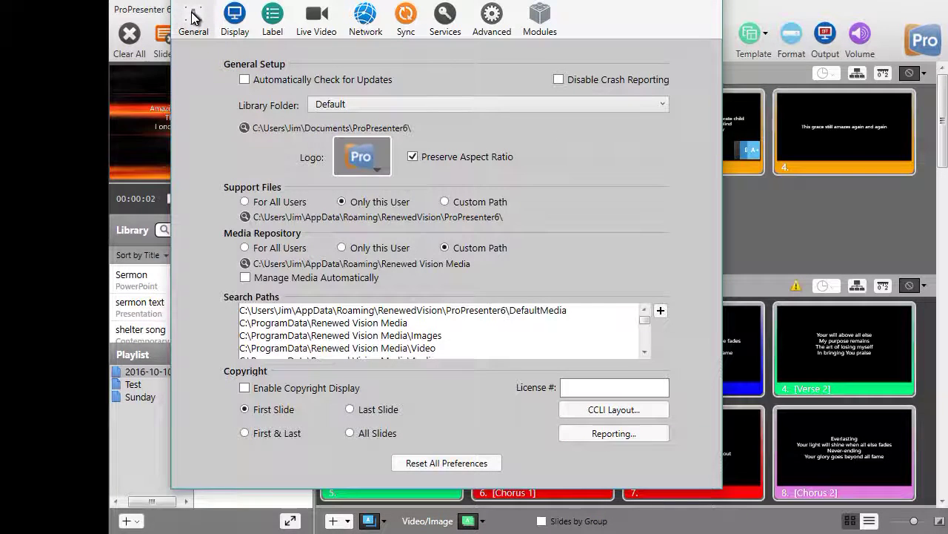
click(238, 26)
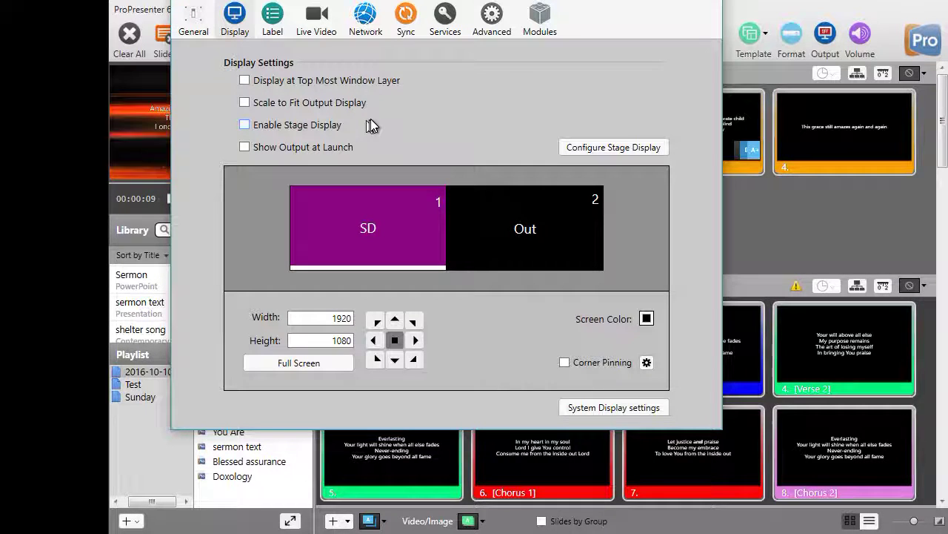
click(245, 125)
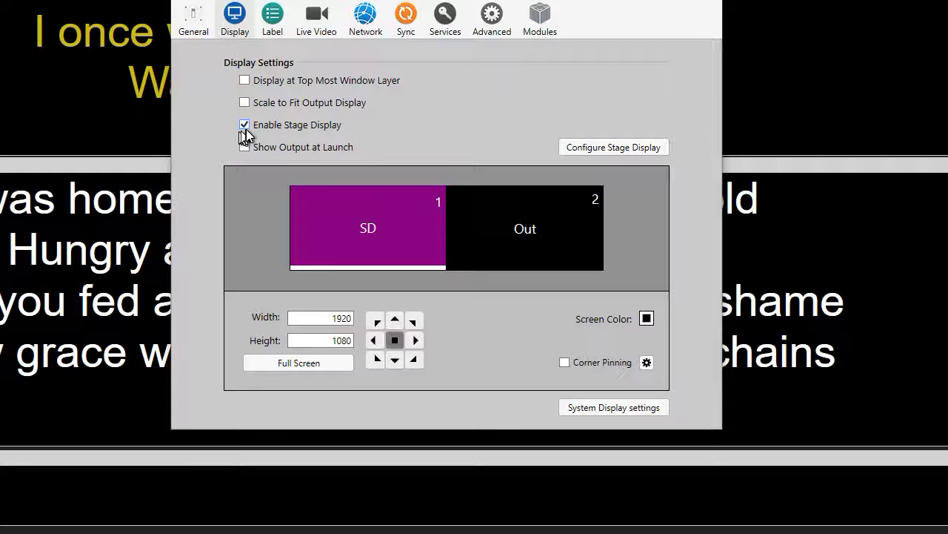
click(243, 125)
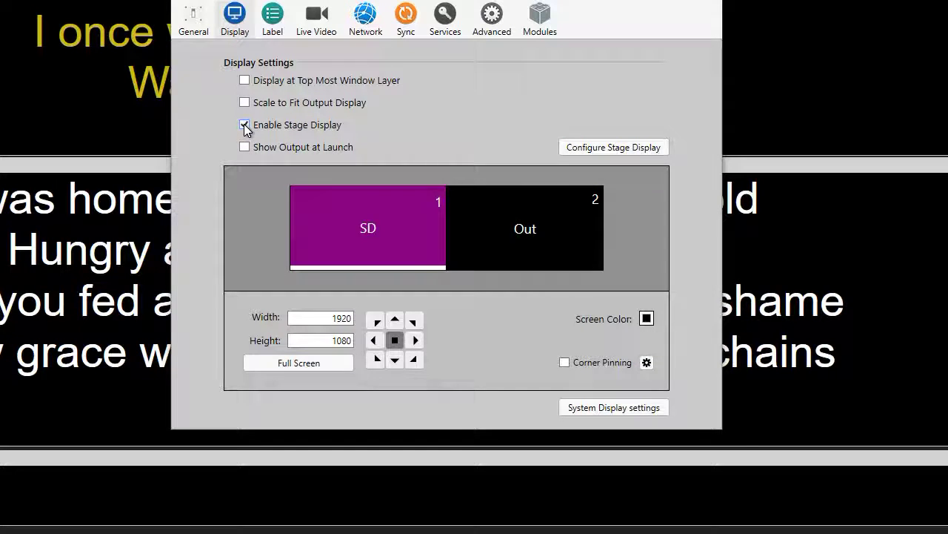
click(244, 125)
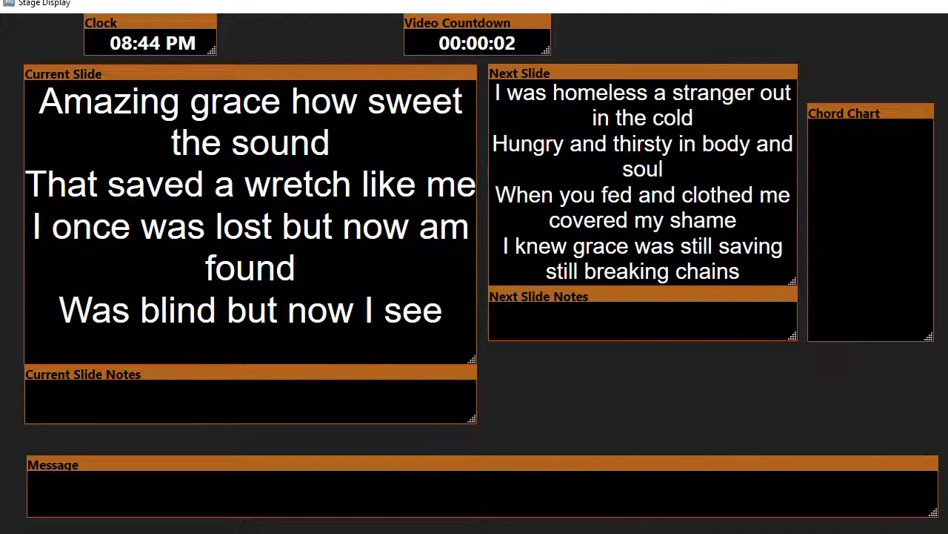
click(776, 49)
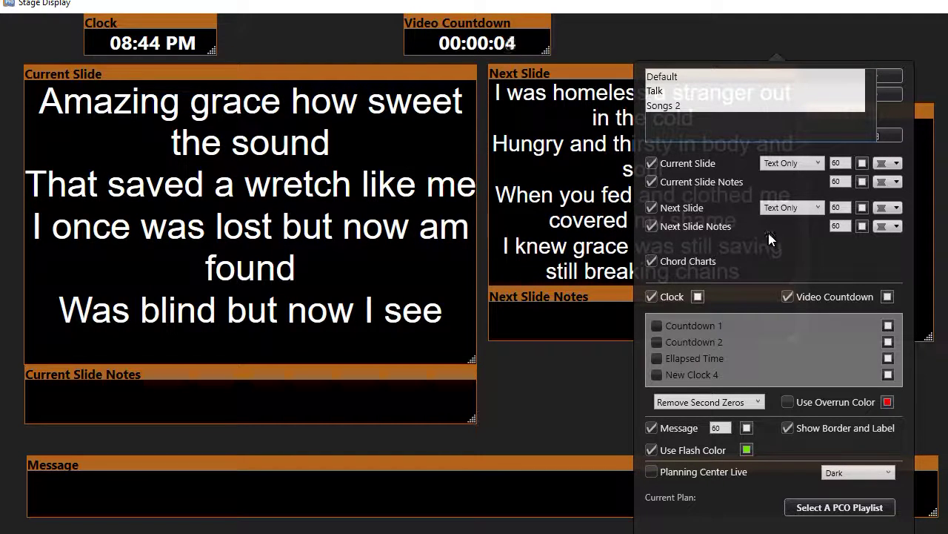
click(920, 438)
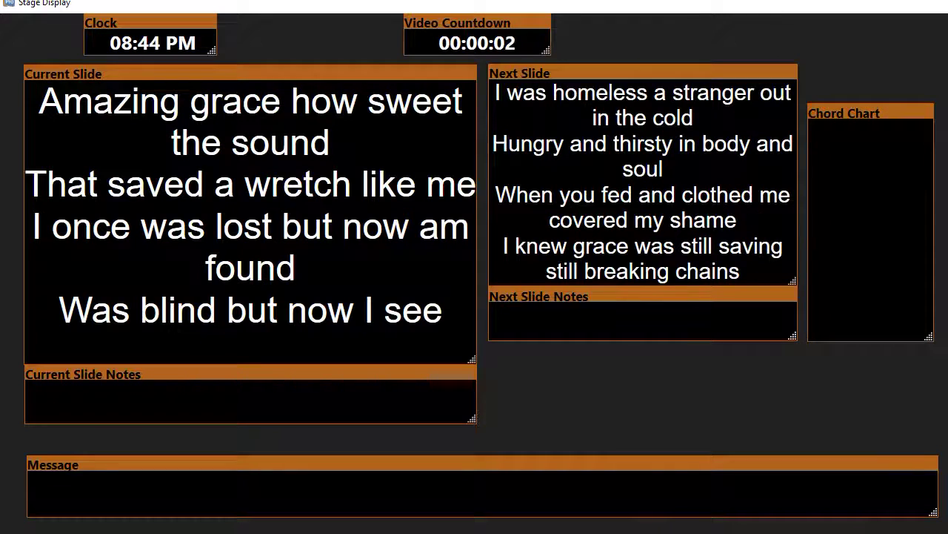
click(945, 59)
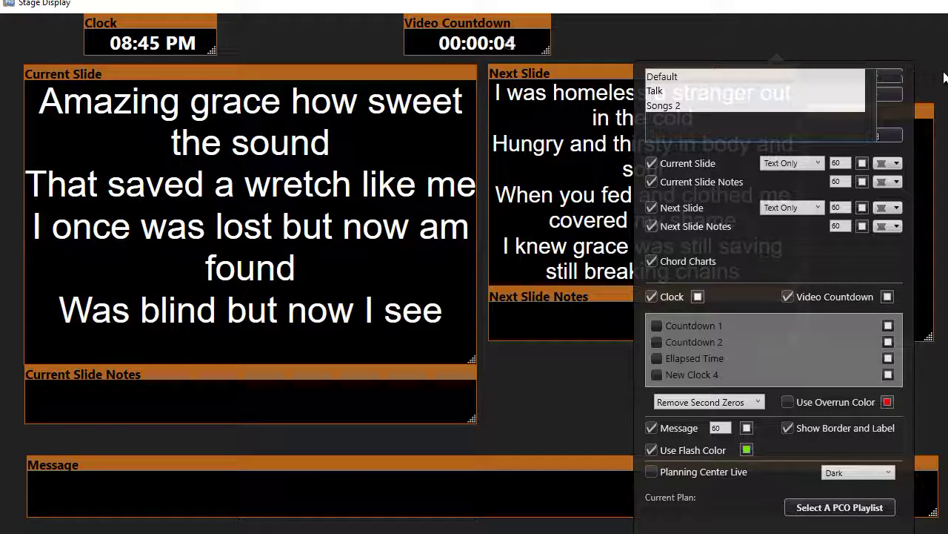
key(Escape)
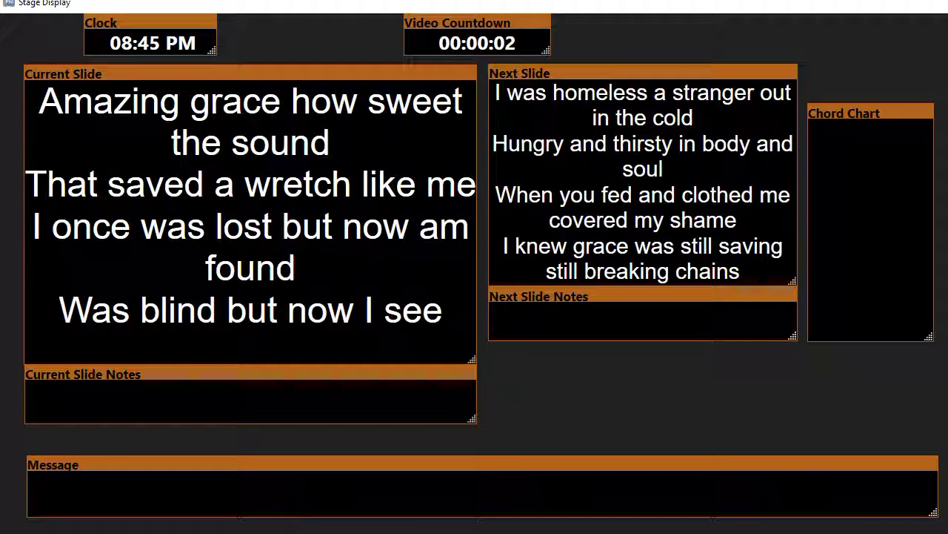
- Hide the current slide notes, next slide notes, chord chart and video countdown in the stage display layout
click(777, 59)
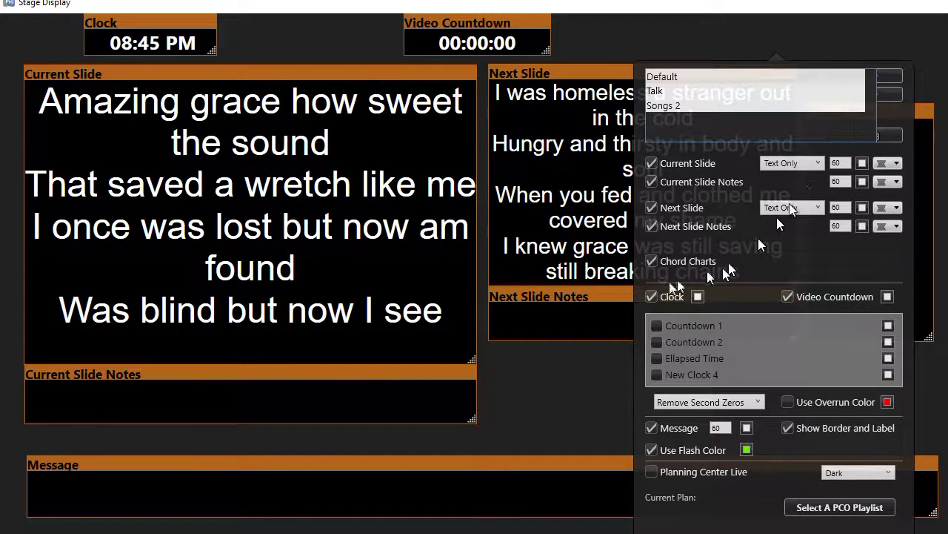
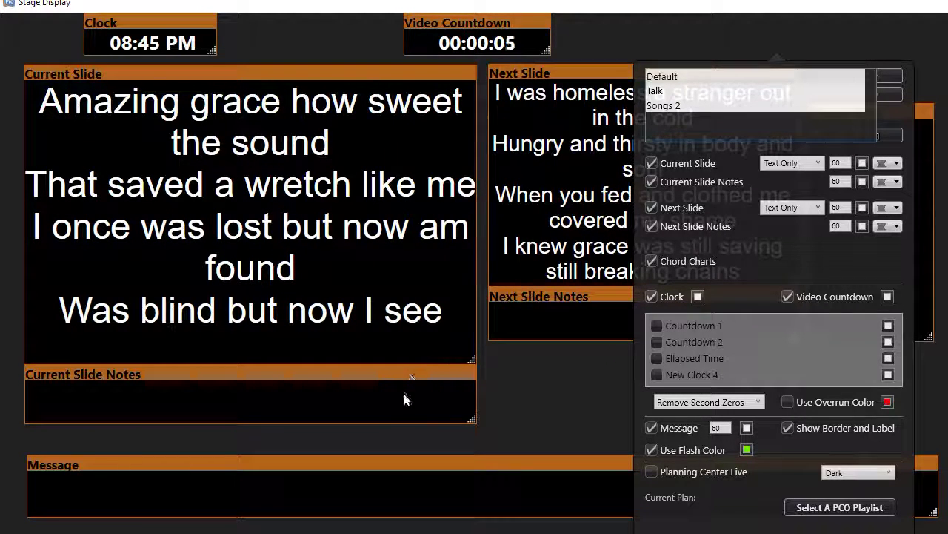
click(652, 182)
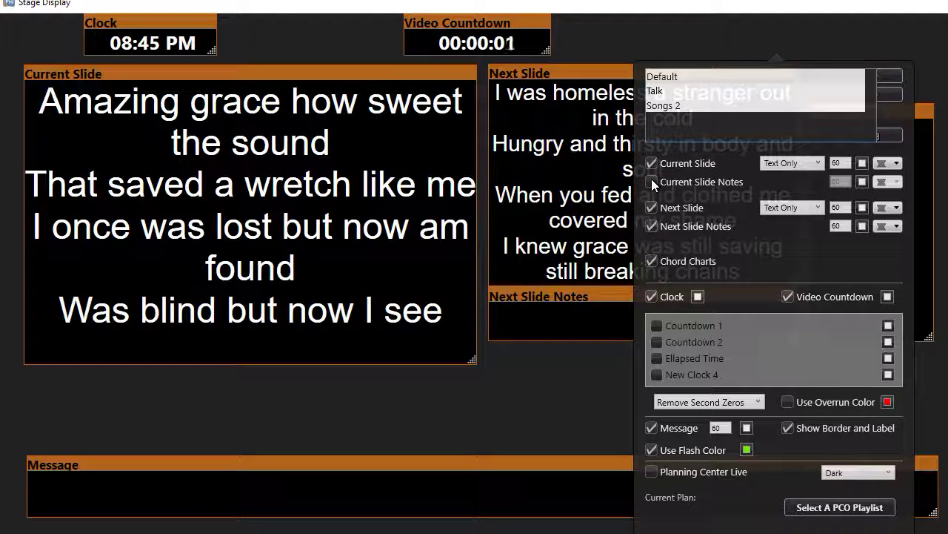
click(652, 226)
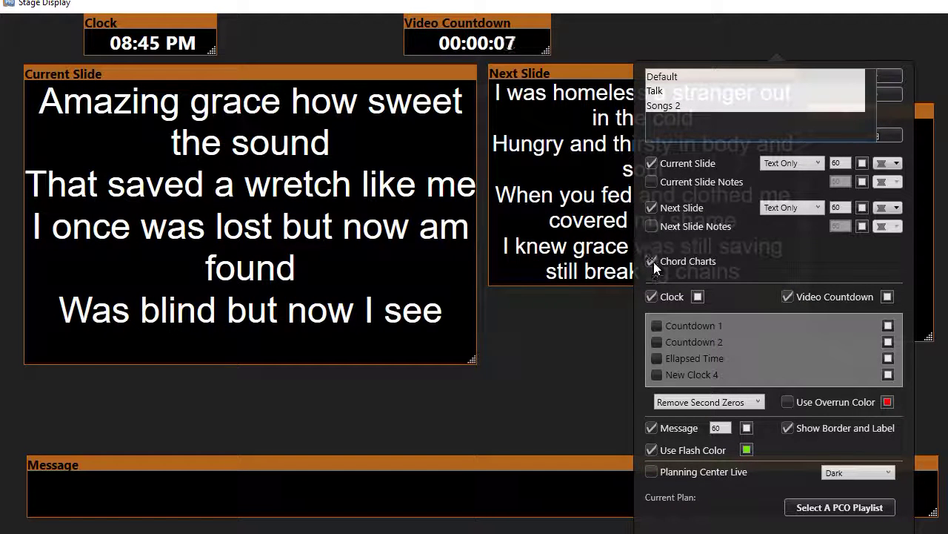
click(652, 261)
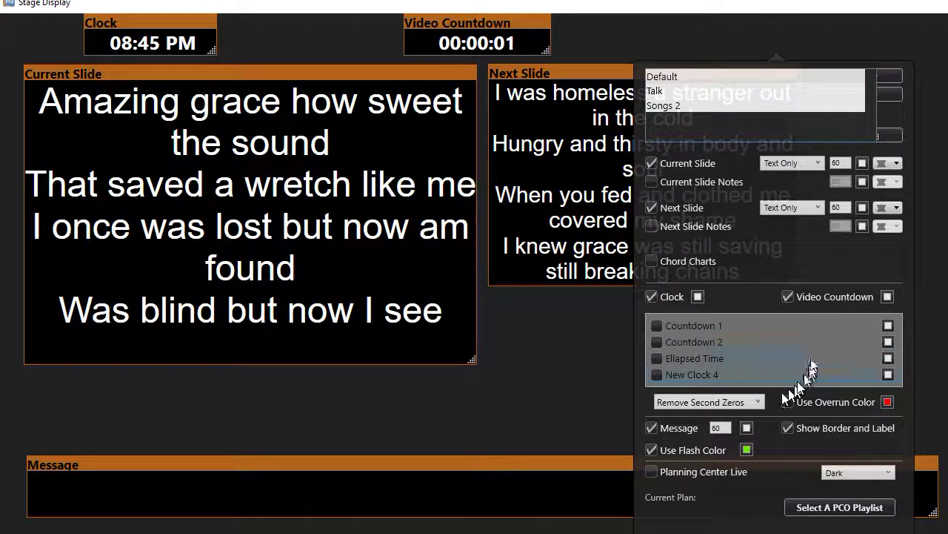
click(788, 296)
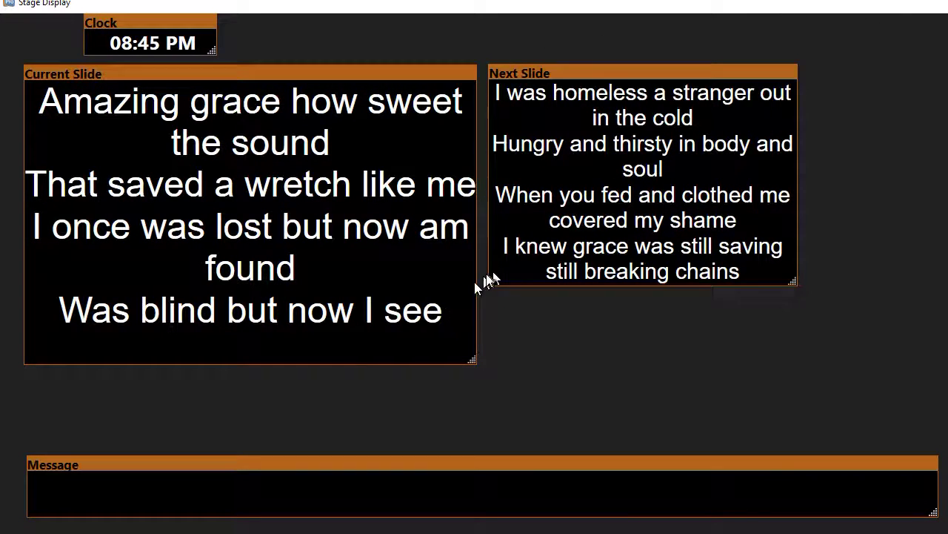
- Make the Next Slide box shorter and slightly wider, and move it down to just above the Message box
mouse_move(745, 144)
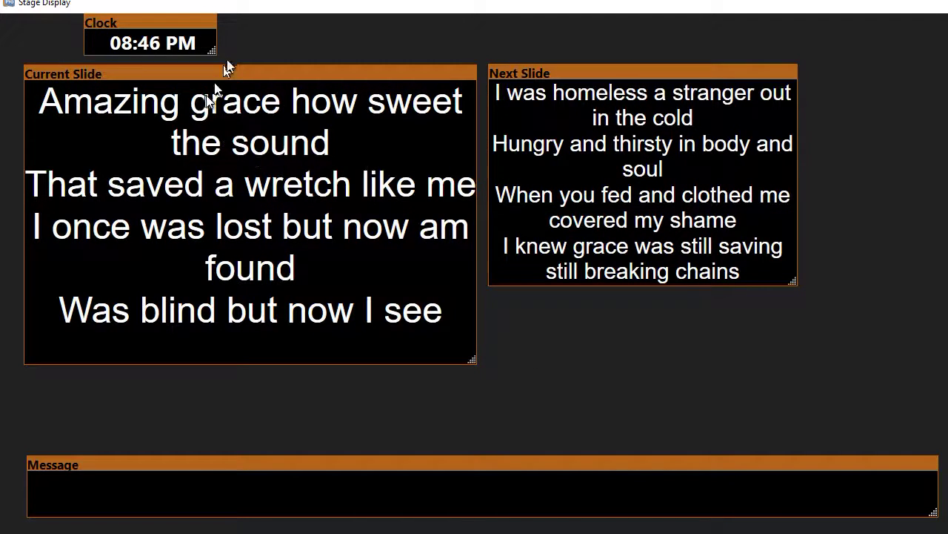
drag(563, 69, 613, 67)
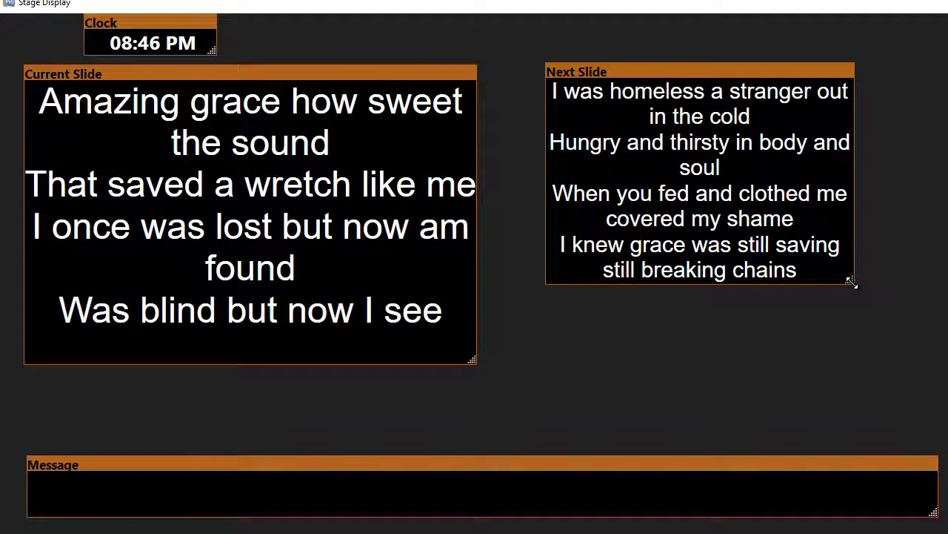
mouse_move(852, 283)
mouse_down()
mouse_move(930, 163)
mouse_move(878, 233)
mouse_move(855, 290)
mouse_up()
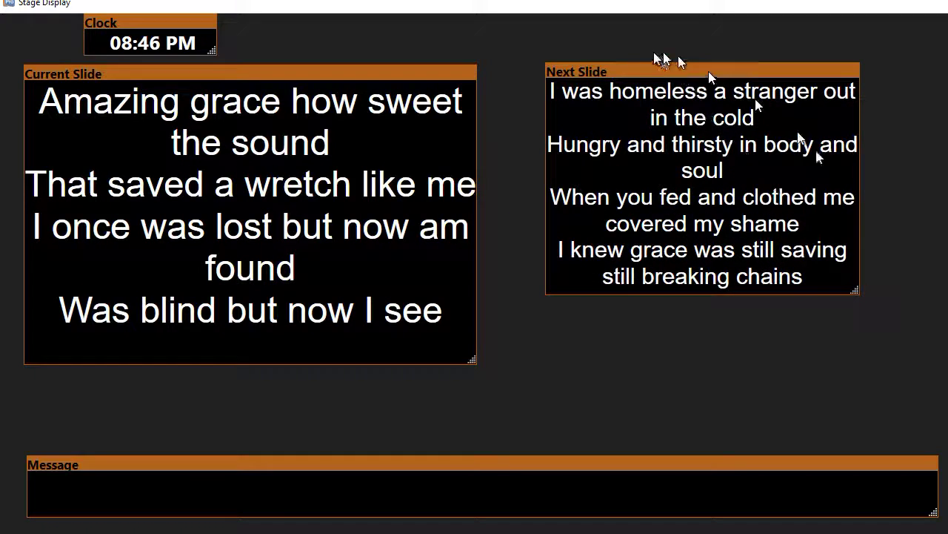
drag(856, 290, 878, 170)
drag(663, 65, 638, 330)
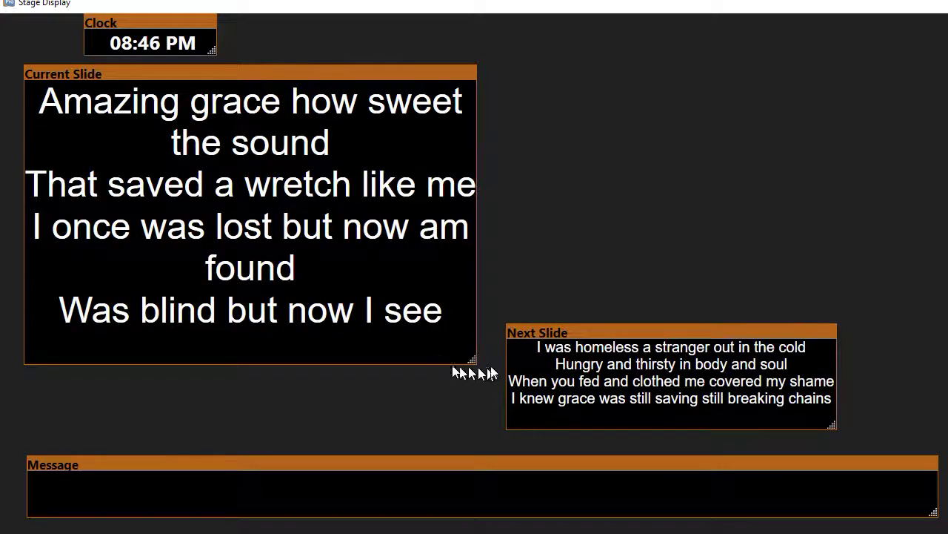
- Widen the Current Slide box across the layout and fit the Next Slide box directly beneath it at about the same width
drag(475, 363, 927, 336)
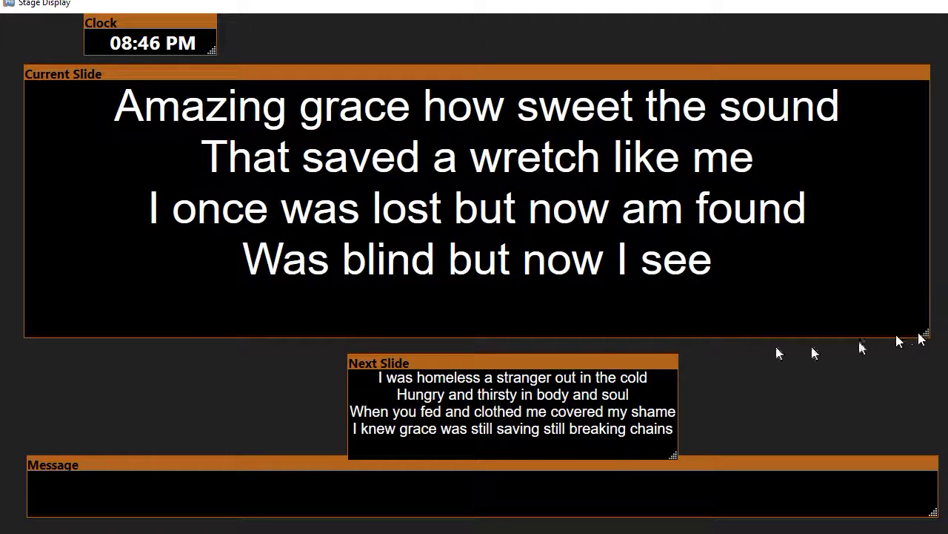
drag(381, 360, 94, 348)
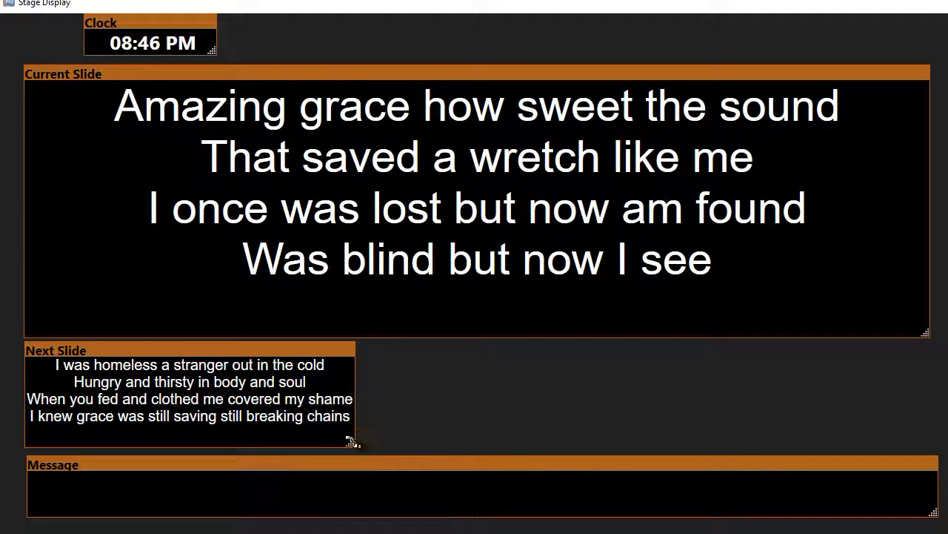
drag(351, 443, 930, 452)
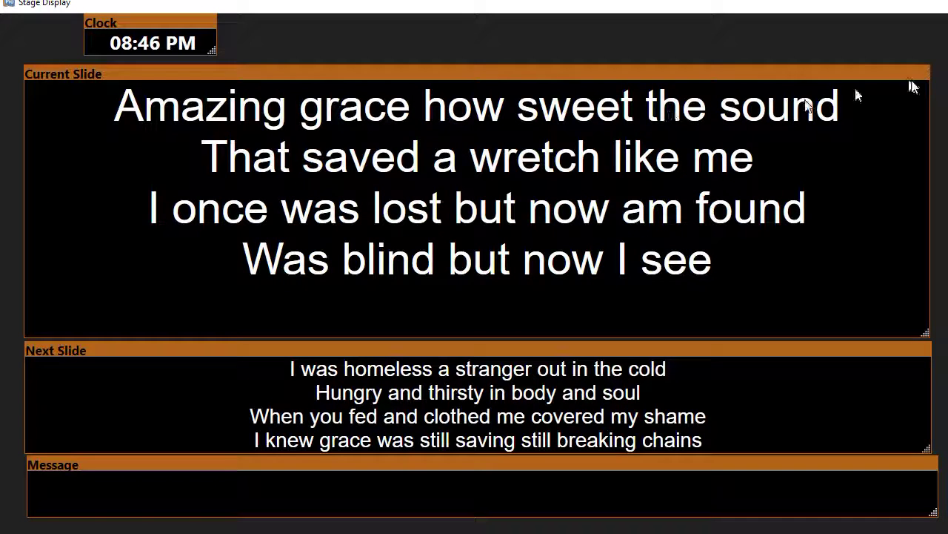
- Try the Static Slide and Live Slide modes for the Current Slide box and return it to Text Only
click(776, 51)
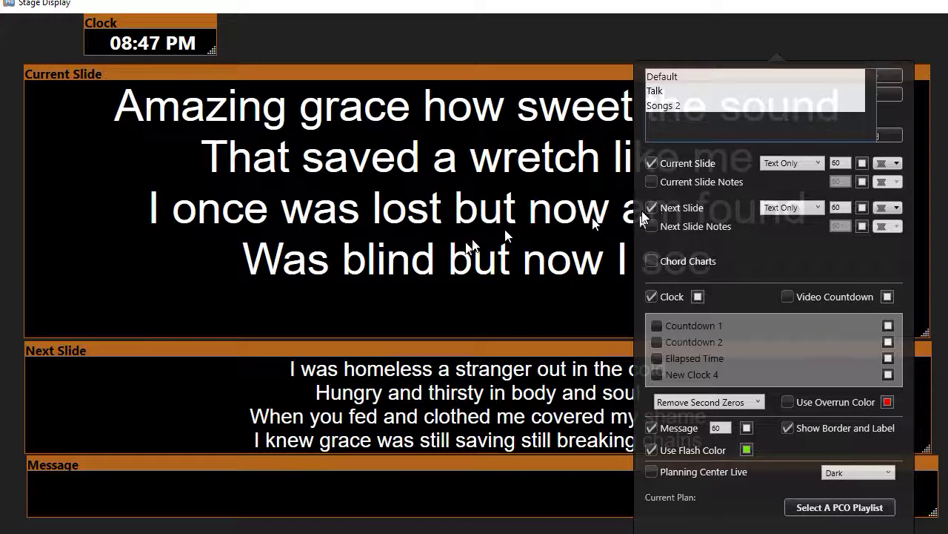
click(820, 161)
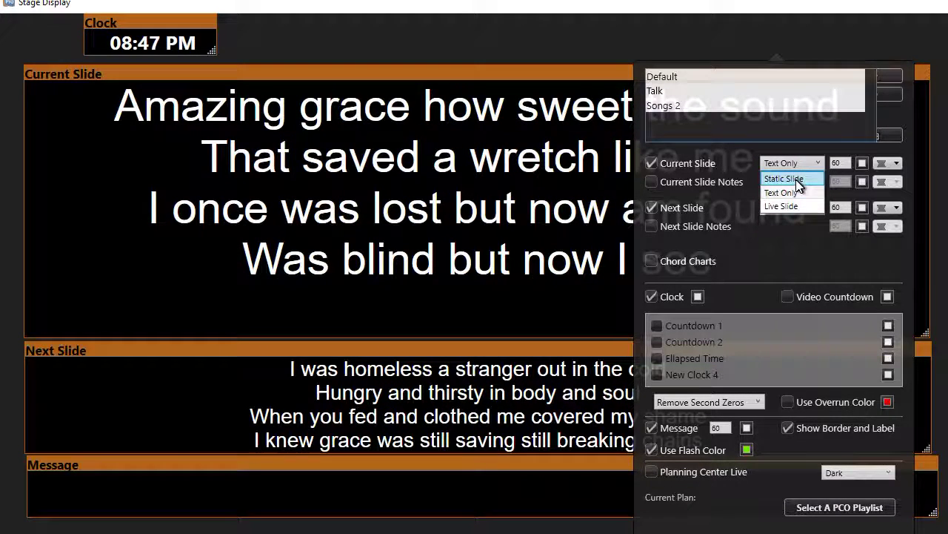
click(796, 179)
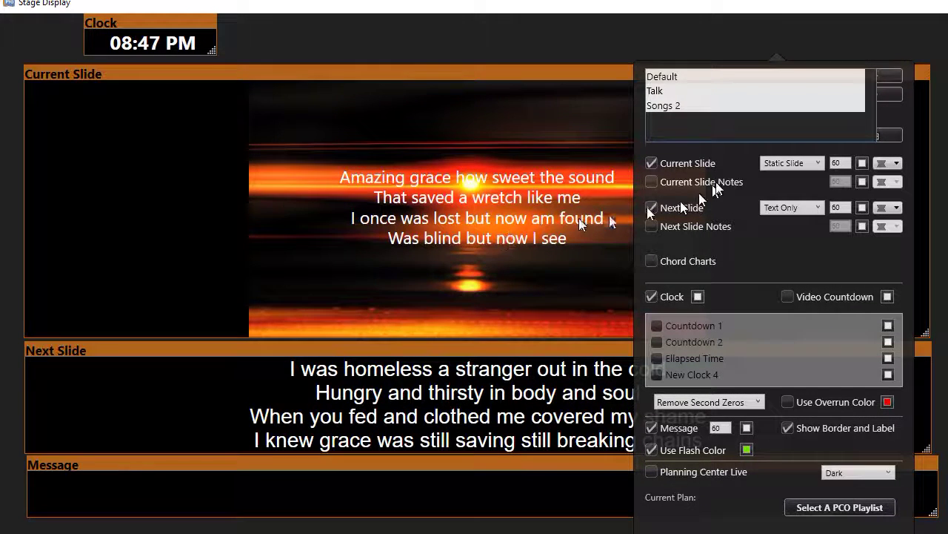
click(790, 162)
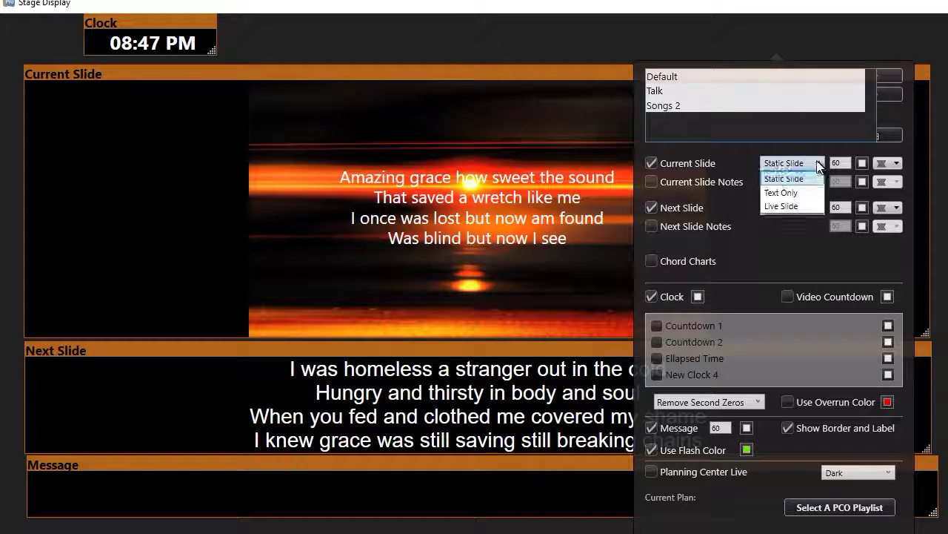
click(800, 208)
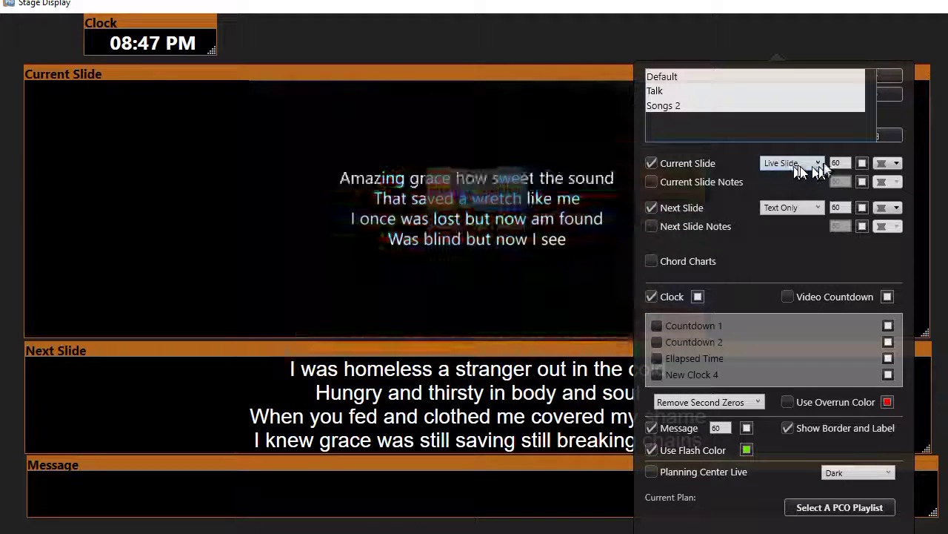
click(797, 163)
click(835, 193)
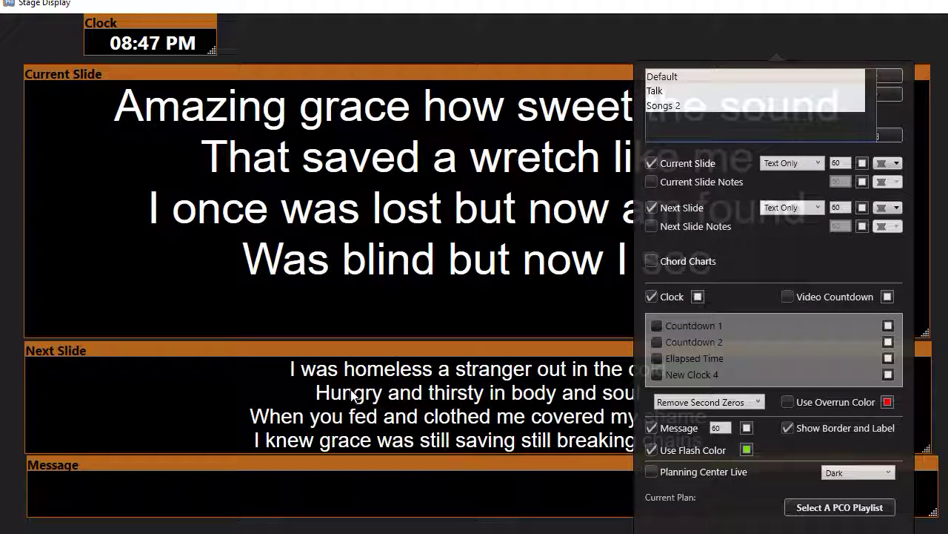
- Try the Static Slide mode for the Next Slide box and return it to Text Only
click(813, 206)
click(799, 221)
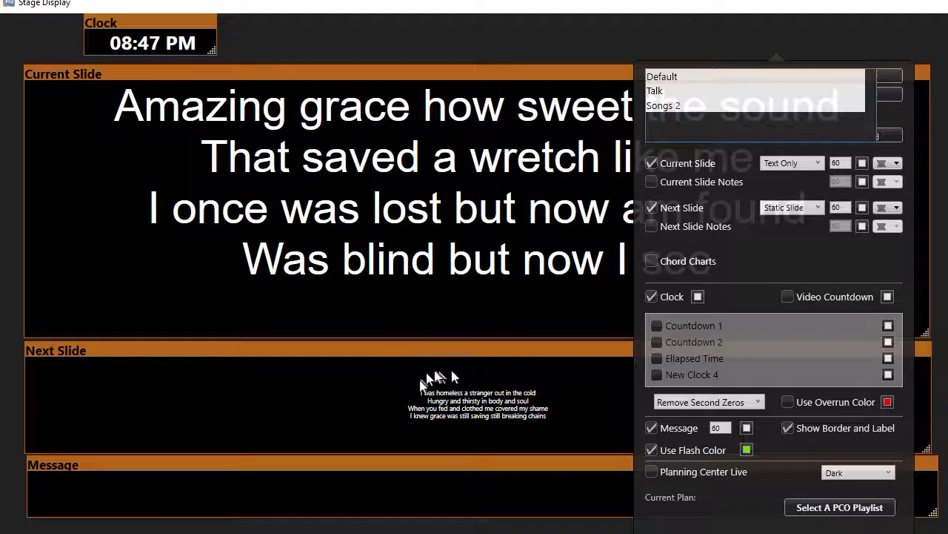
click(821, 209)
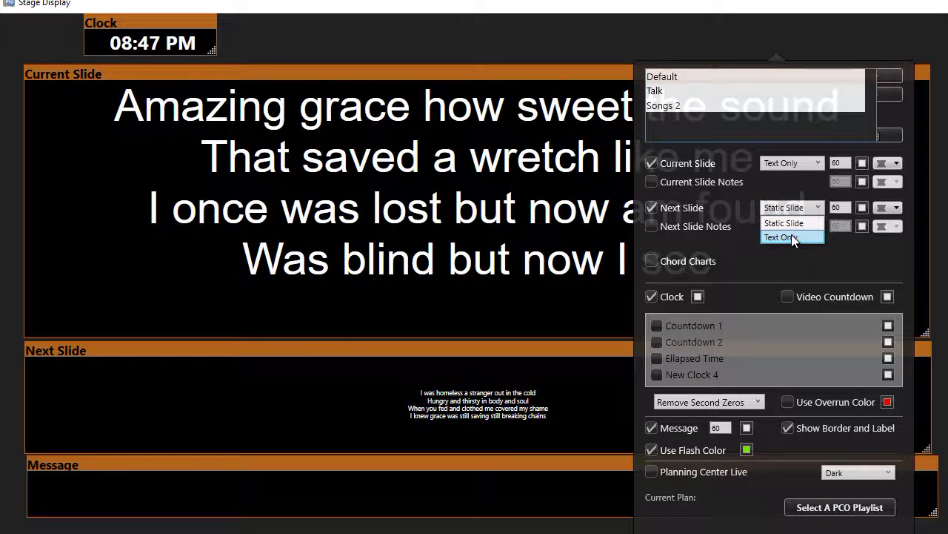
click(791, 236)
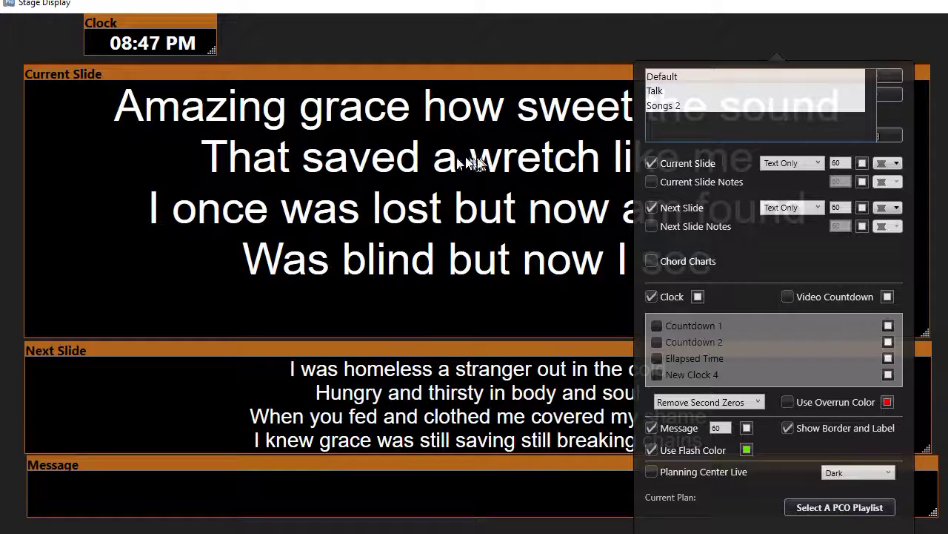
- Set the Current Slide text color to yellow with Red 211, Green 217 and Blue 46
click(838, 162)
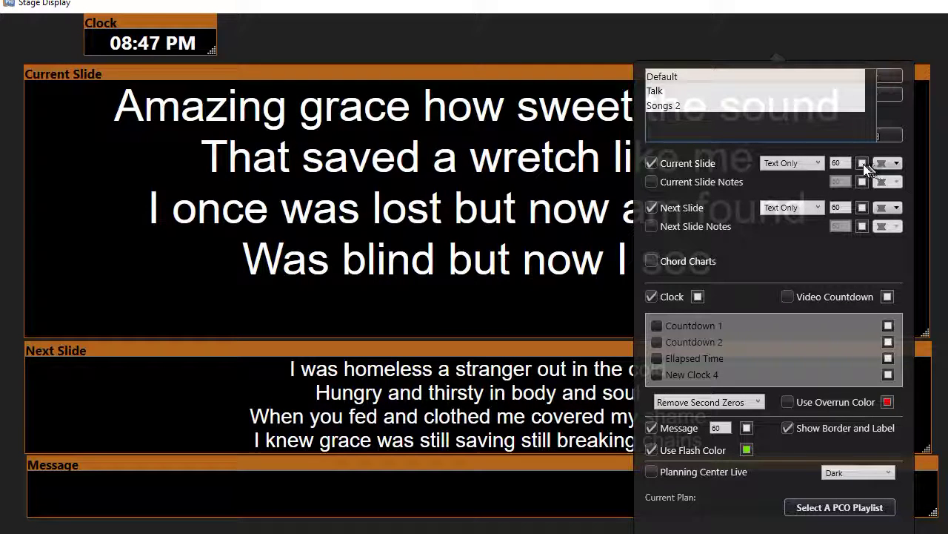
click(863, 163)
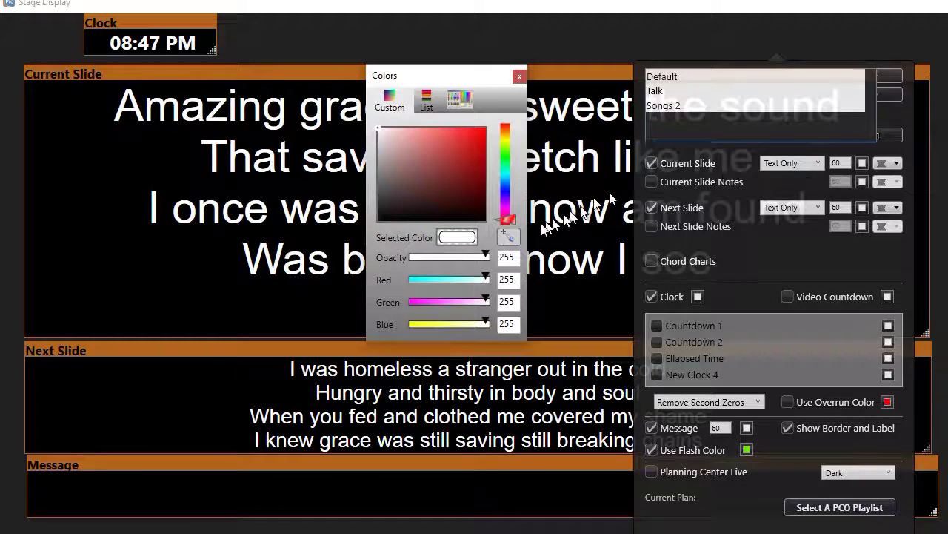
mouse_move(509, 217)
mouse_down()
mouse_move(517, 142)
mouse_move(508, 144)
mouse_up()
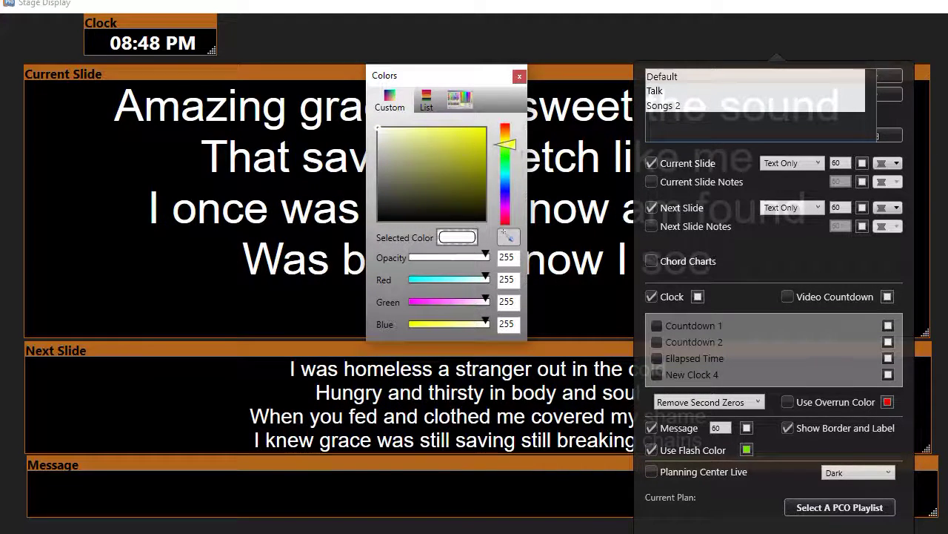
click(463, 140)
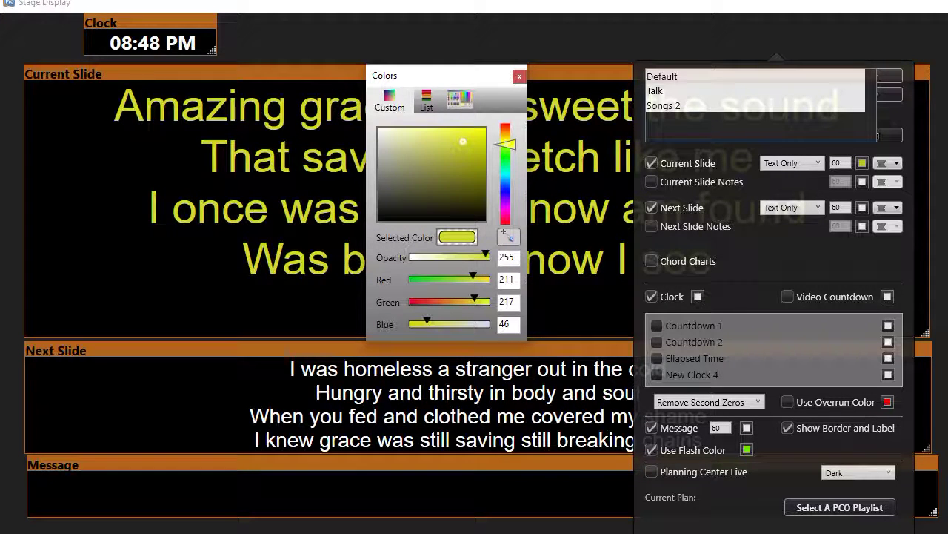
click(520, 75)
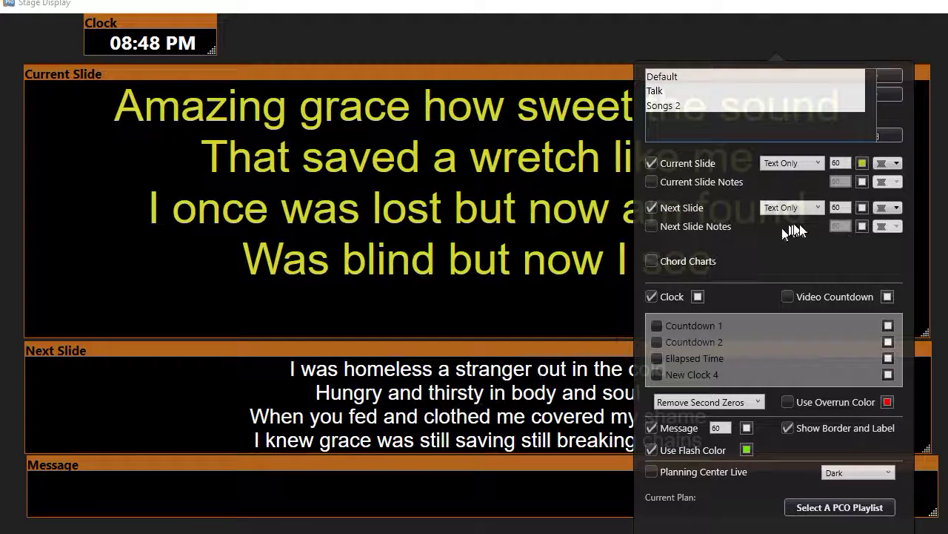
- Try left and right alignment for the Current Slide text and return it to centered
click(898, 163)
click(886, 172)
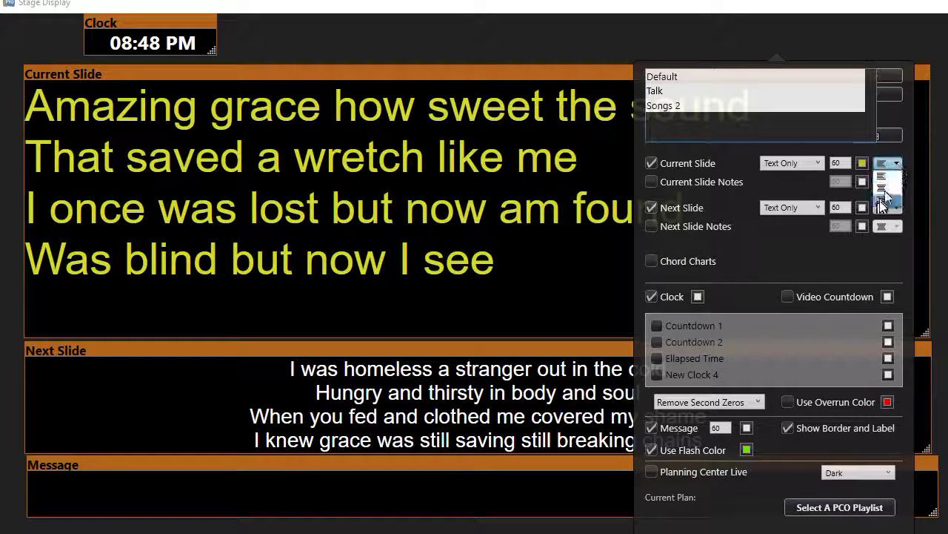
click(885, 193)
click(897, 165)
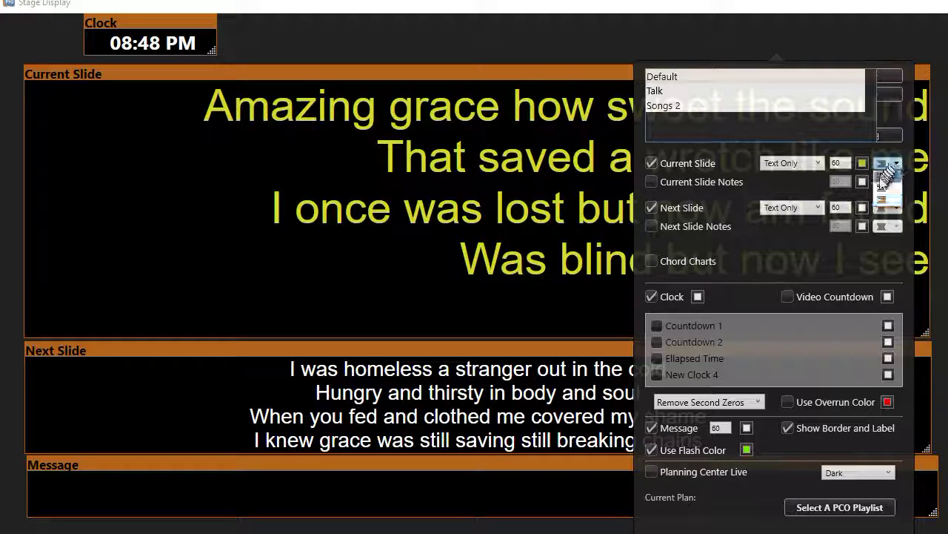
click(882, 190)
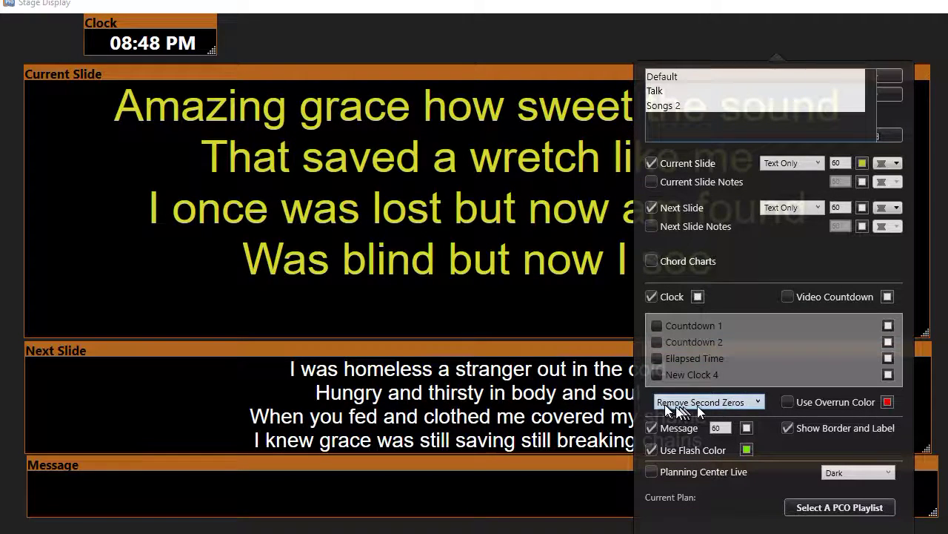
- Try Remove Hour Zeros as the zero-display format for the timers and choose another zero option in its place
click(763, 404)
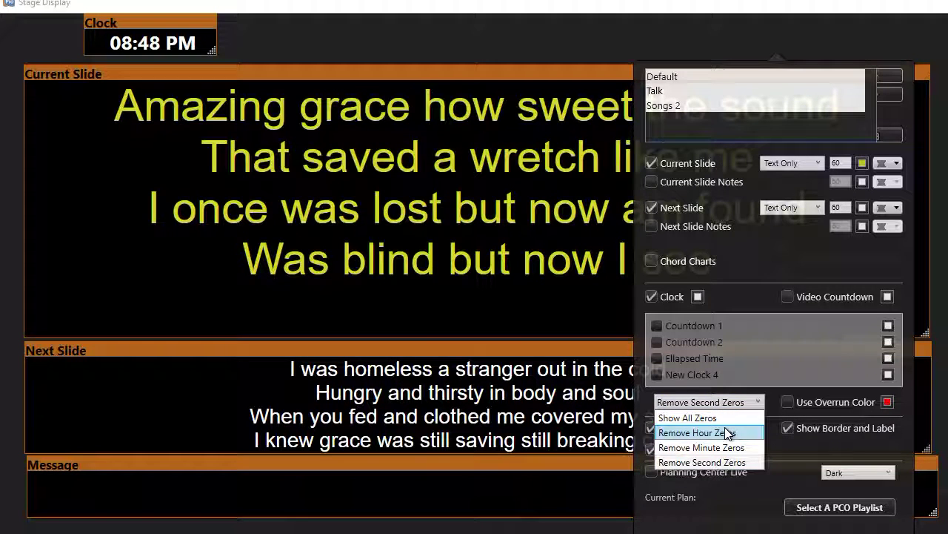
click(726, 432)
click(758, 402)
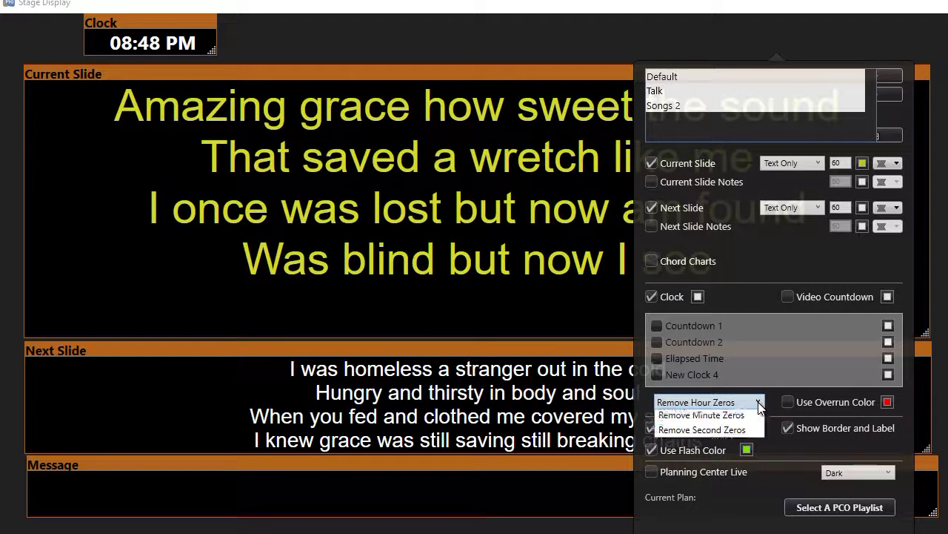
click(728, 418)
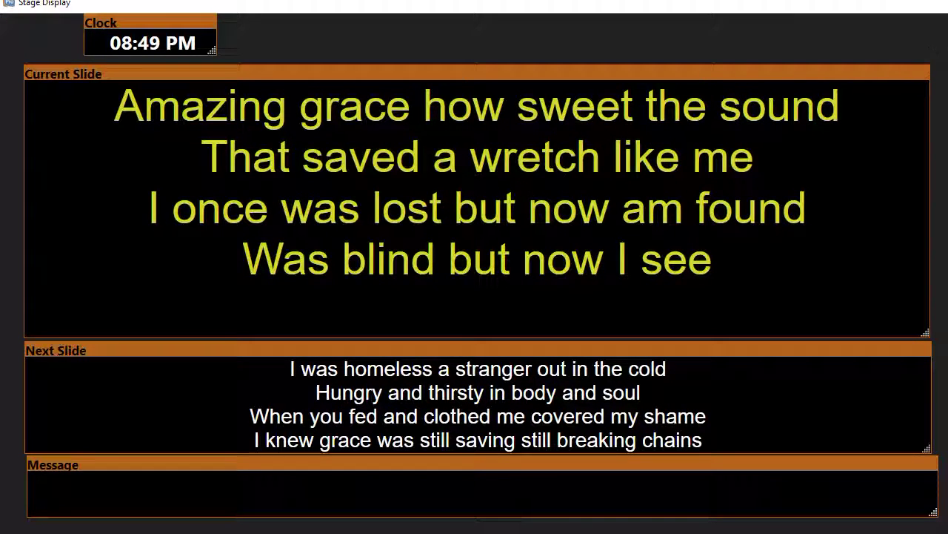
- Switch to ProPresenter's display preferences, move the stage display to screen 2 with the output on screen 1, and enable it
key(alt+Tab)
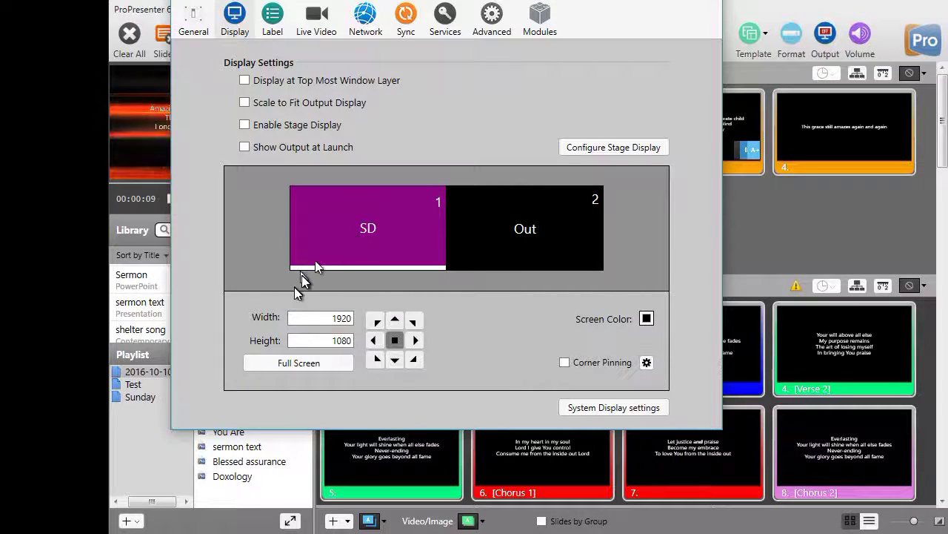
drag(354, 235, 544, 236)
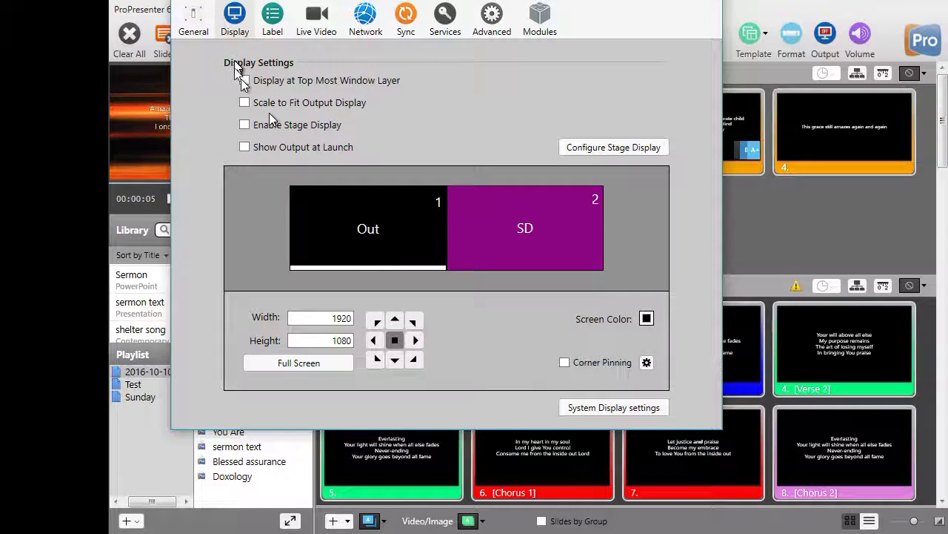
click(245, 124)
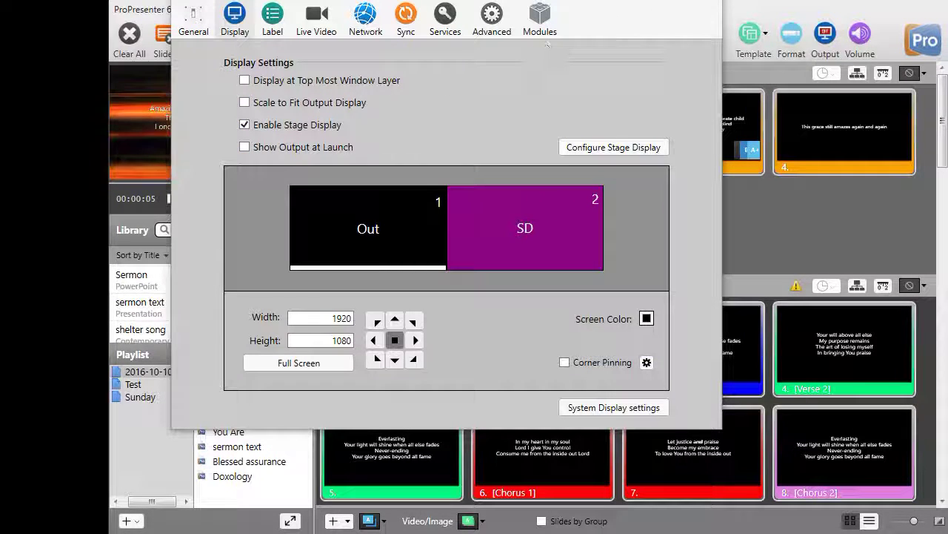
click(718, 2)
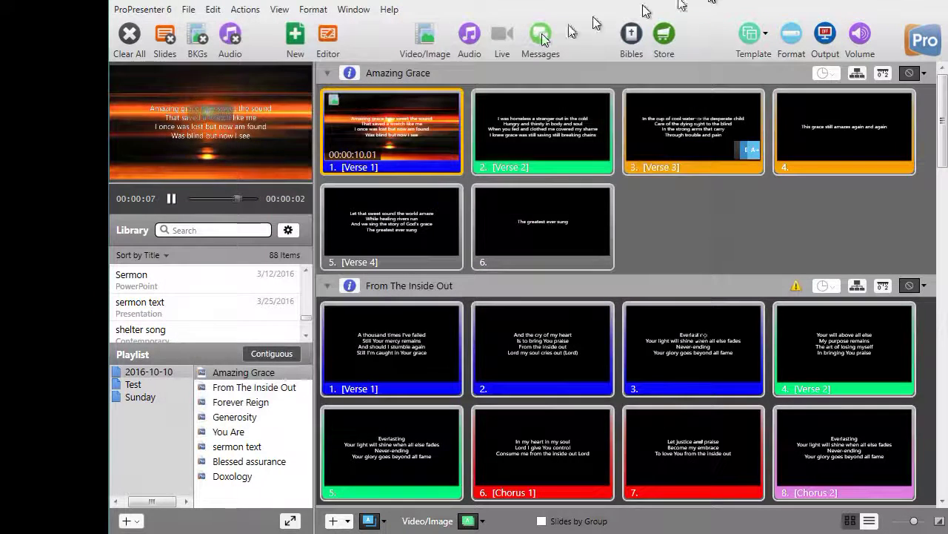
- Compare the stage display and the main output by toggling the preview between them, ending on the output
click(220, 77)
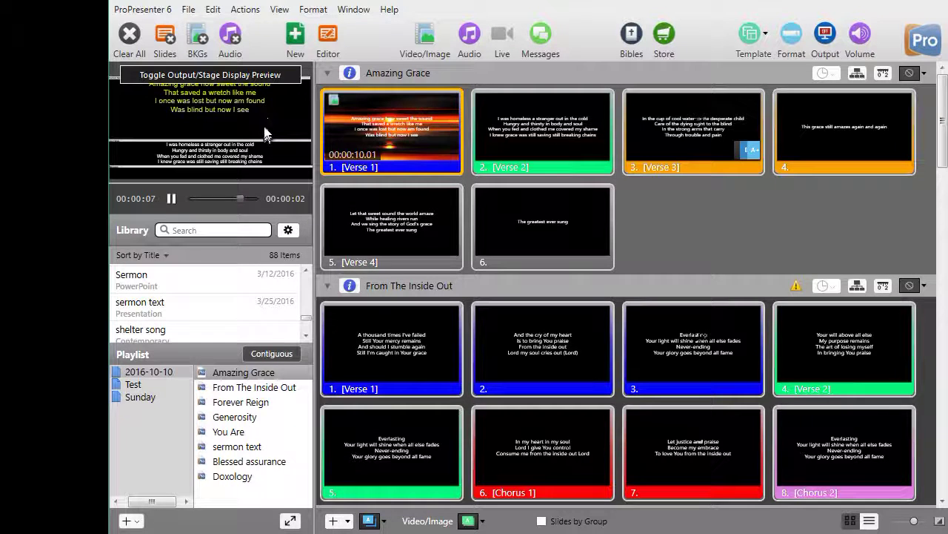
click(249, 77)
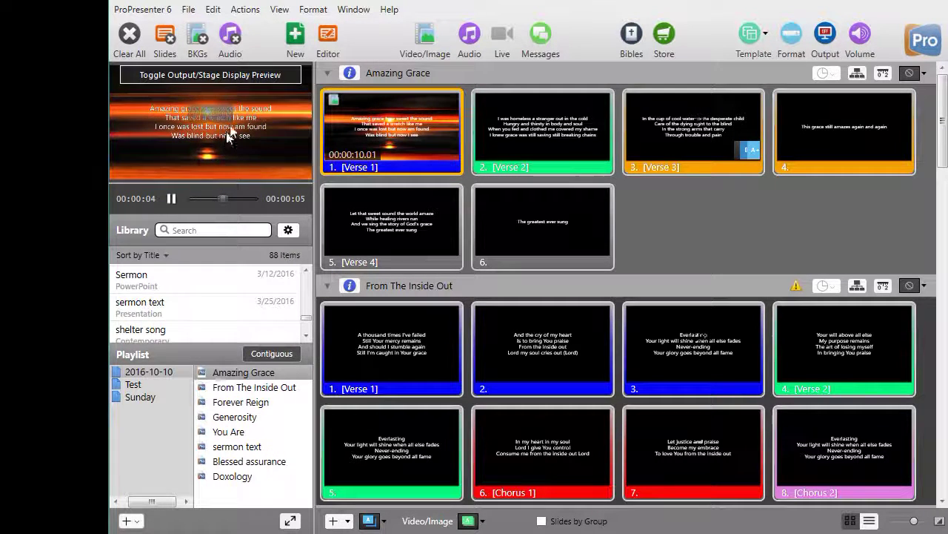
click(248, 74)
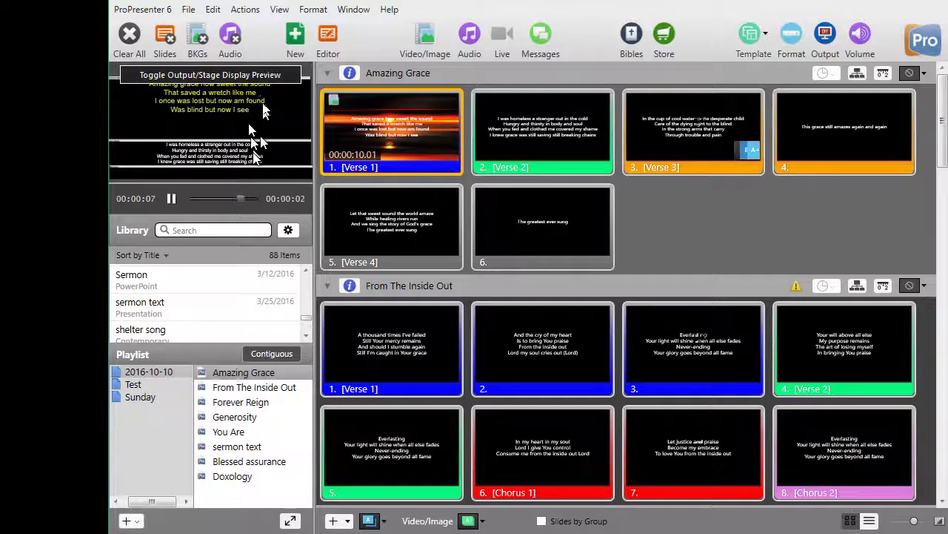
click(251, 78)
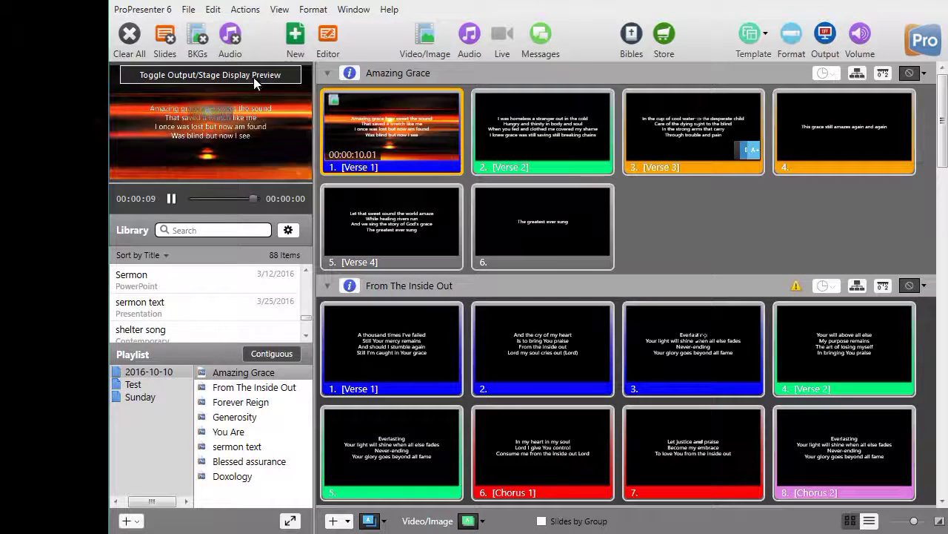